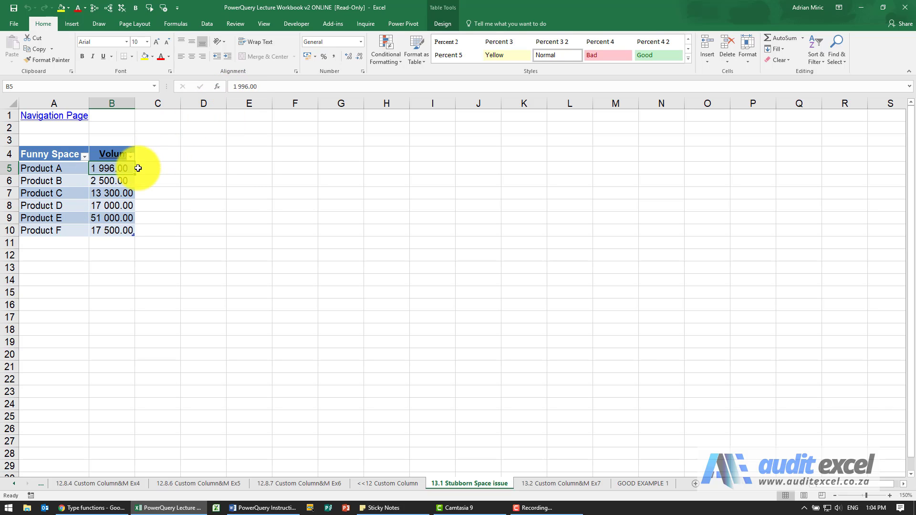
Step: Load Table58 from the worksheet into the Power Query Editor
click(109, 179)
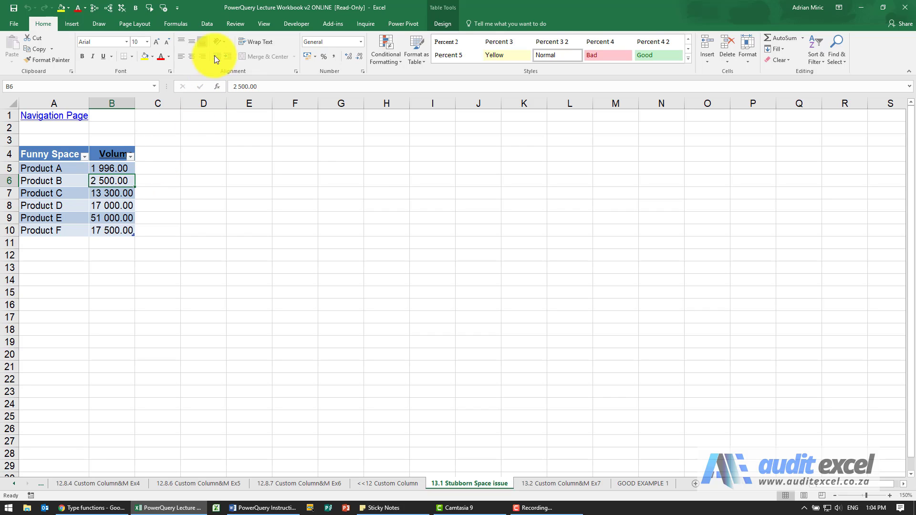
click(211, 25)
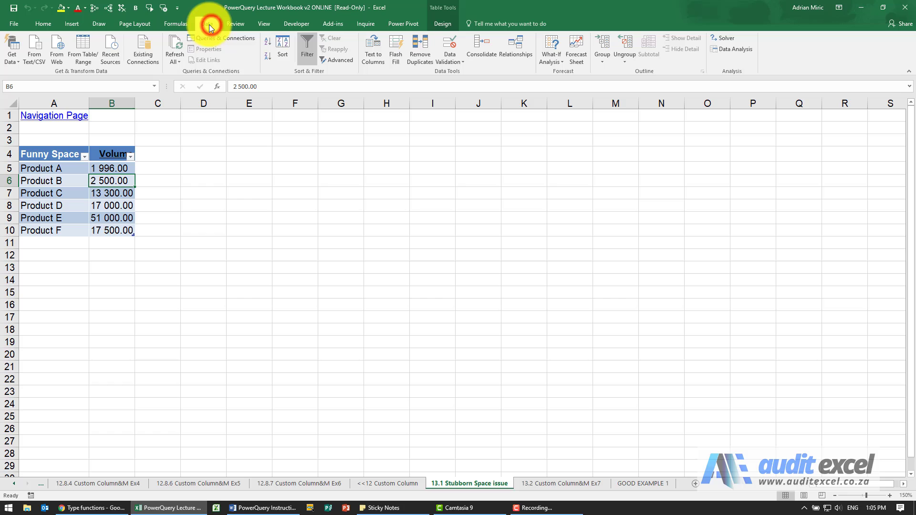
click(81, 44)
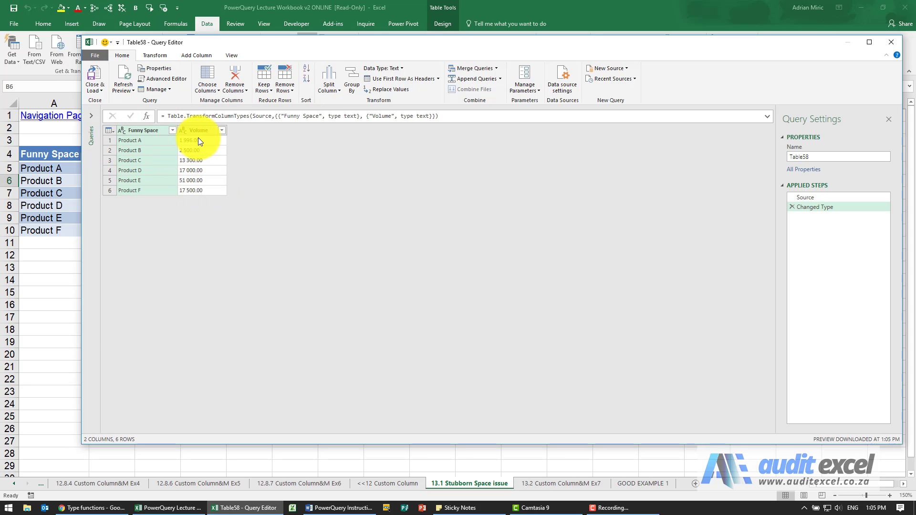
Step: Try Decimal Number on Volume, replacing the current type, then delete that Changed Type step
click(186, 132)
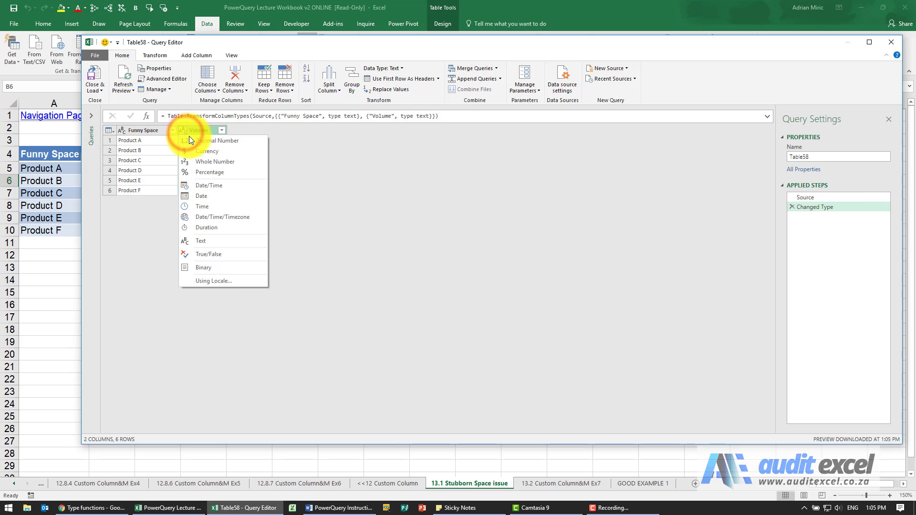
click(222, 141)
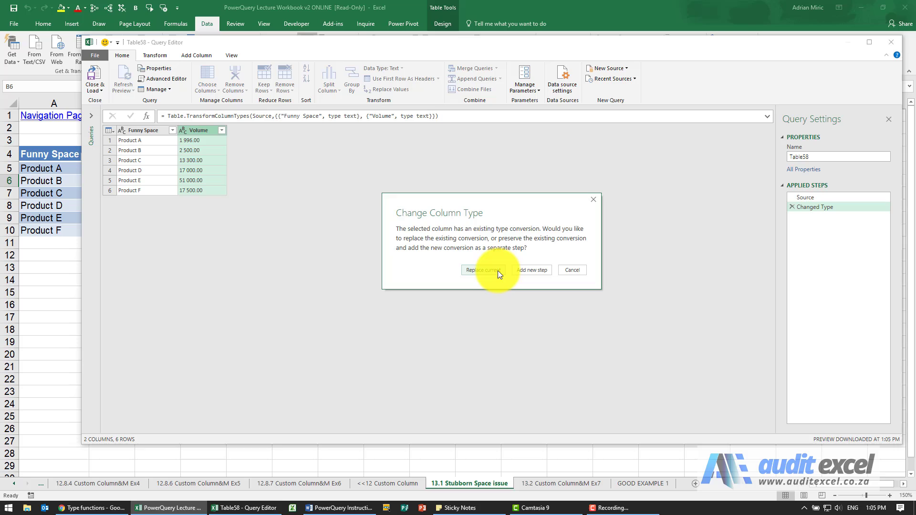
click(498, 271)
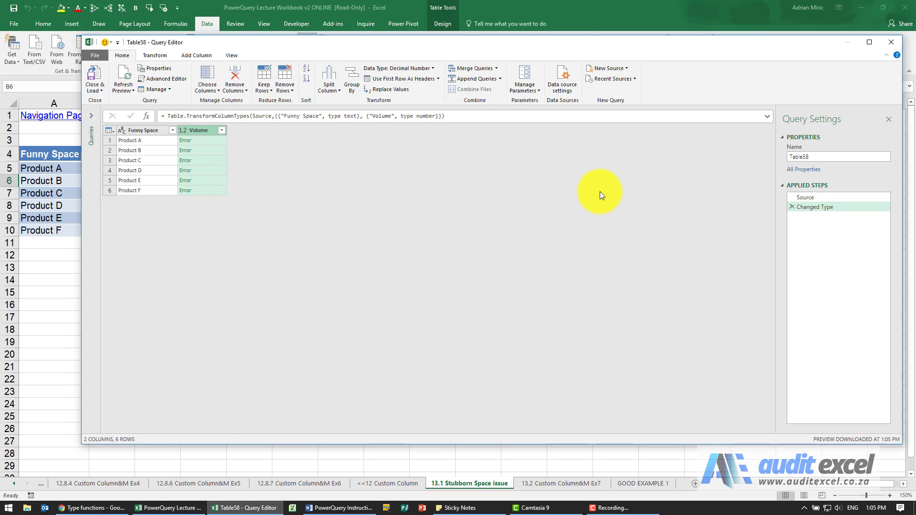
click(792, 207)
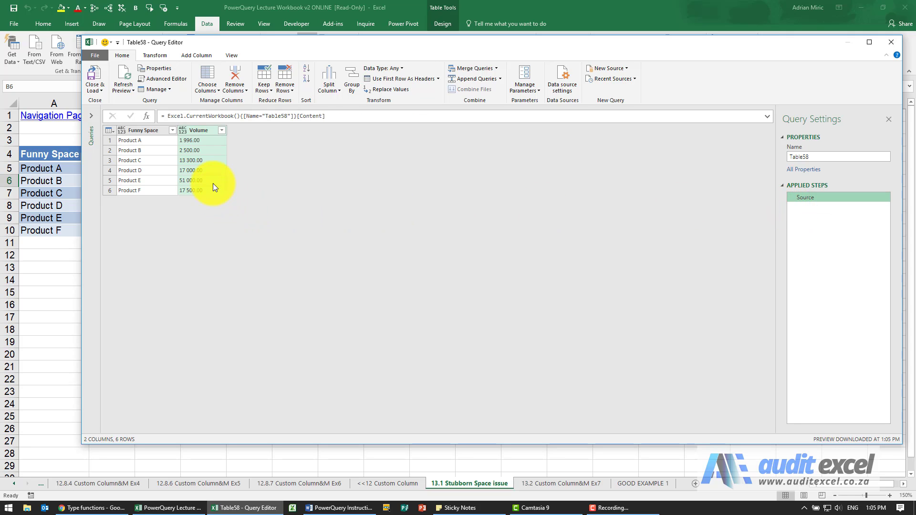
right_click(201, 130)
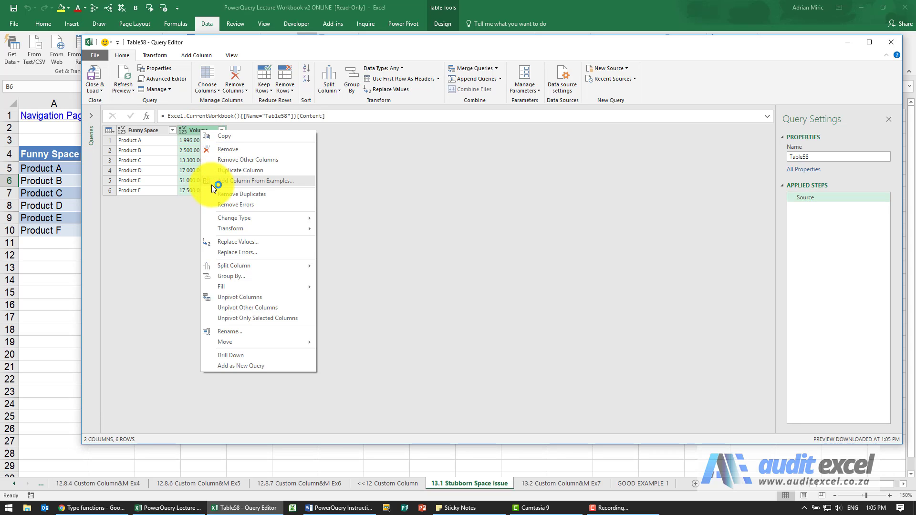
mouse_move(241, 224)
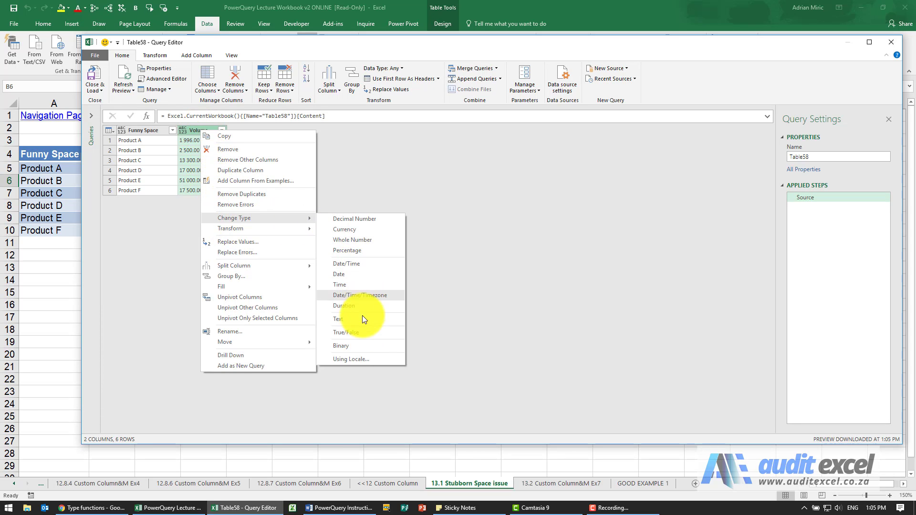
click(370, 363)
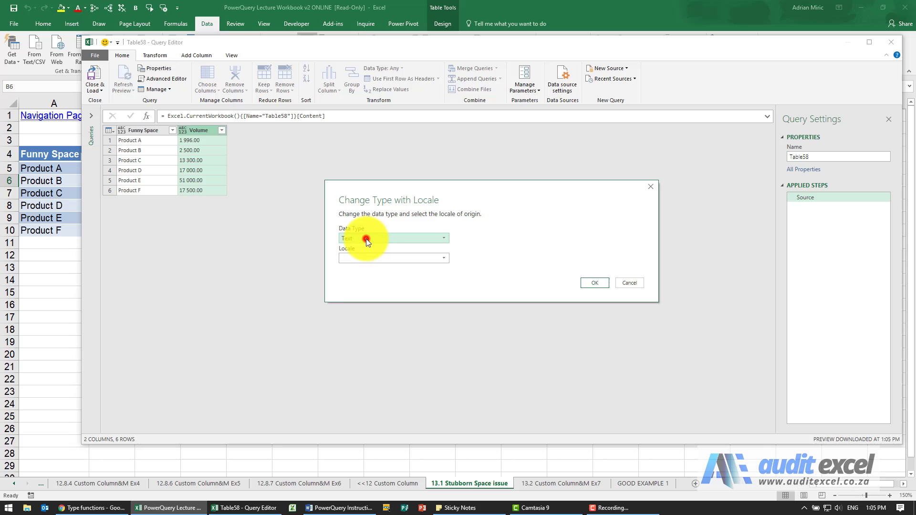
click(366, 238)
click(367, 248)
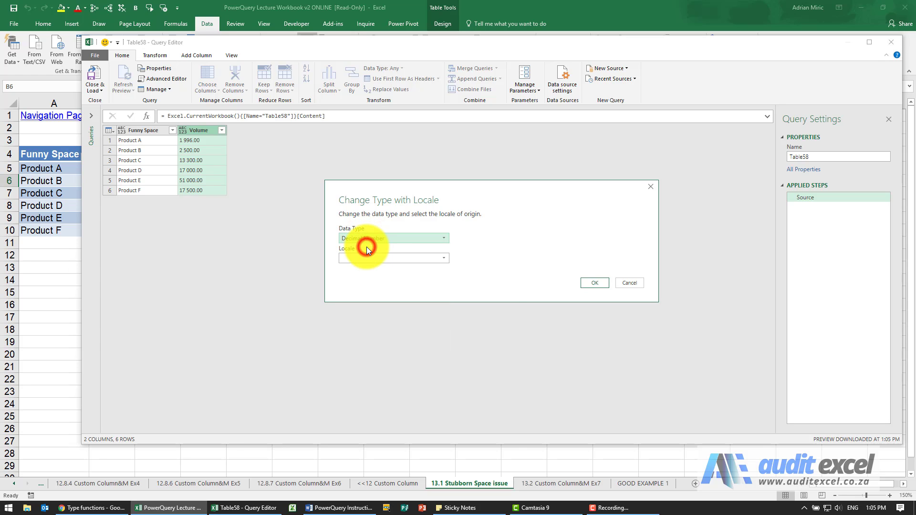
click(388, 258)
scroll(430, 377, down, 20)
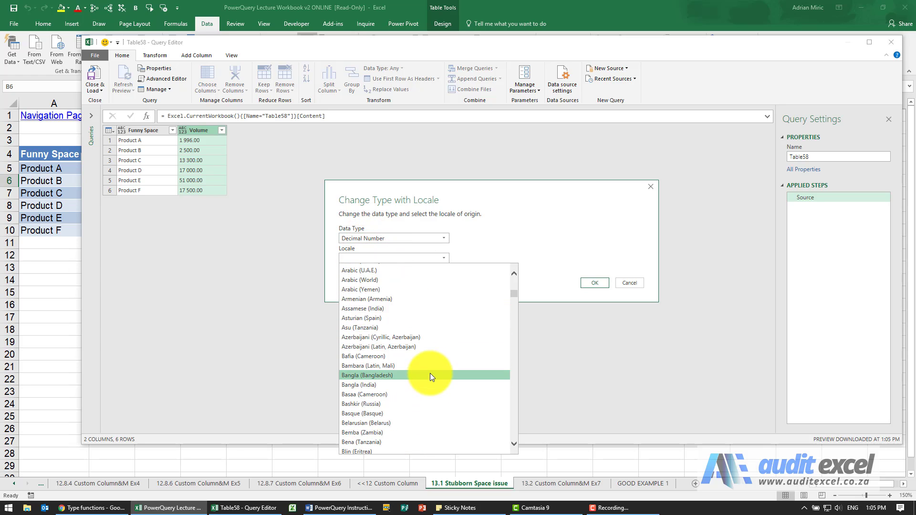
scroll(431, 375, down, 18)
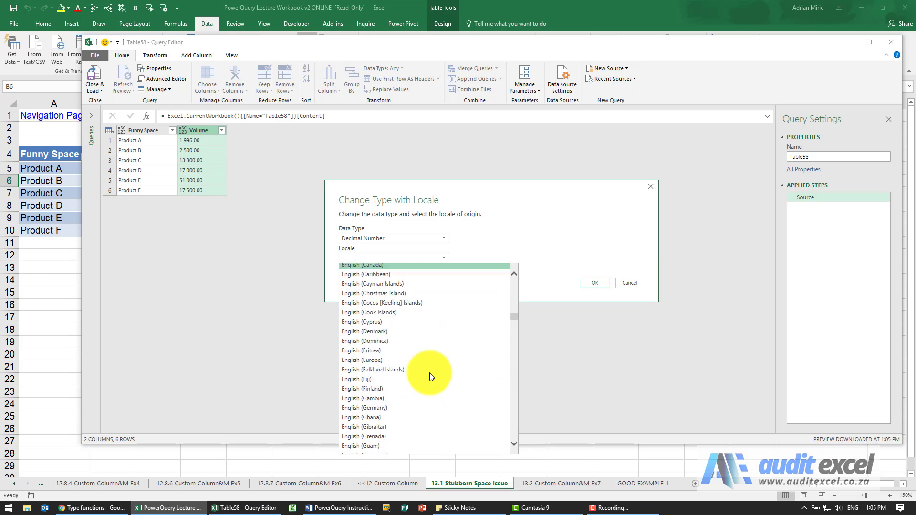
scroll(431, 365, down, 9)
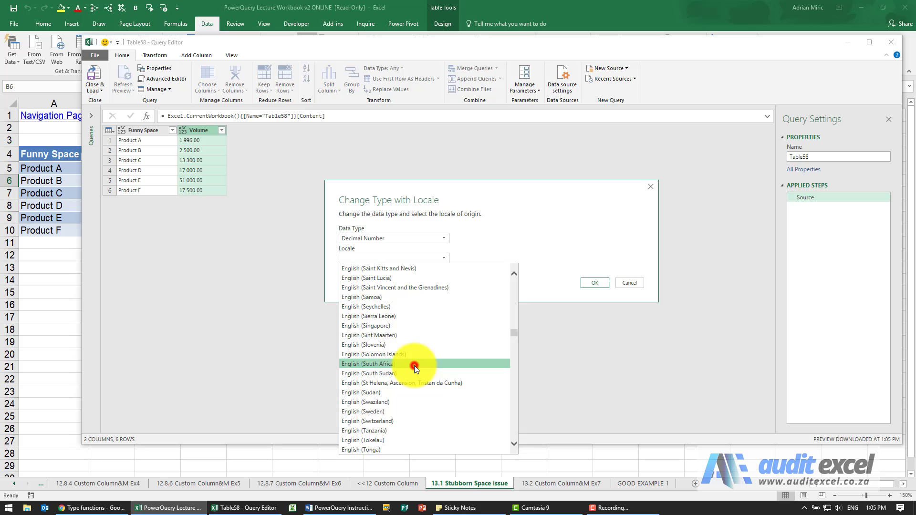
click(414, 364)
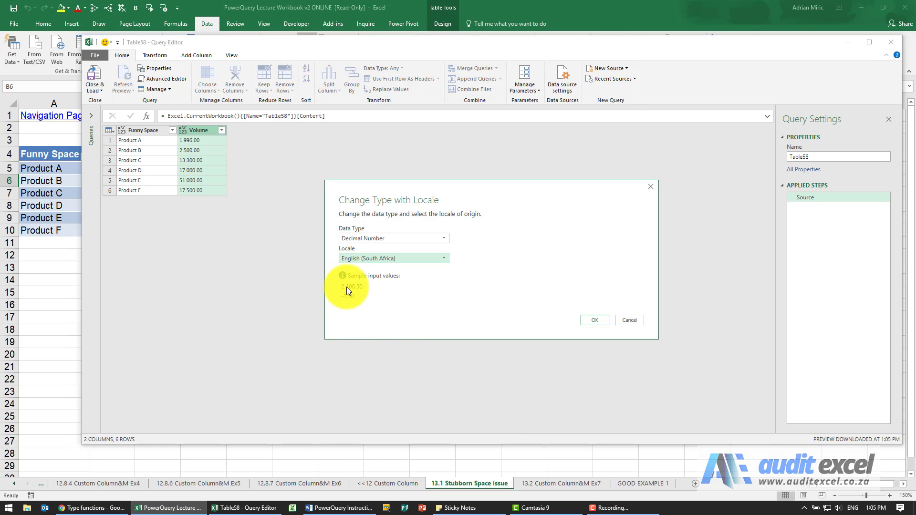
click(590, 320)
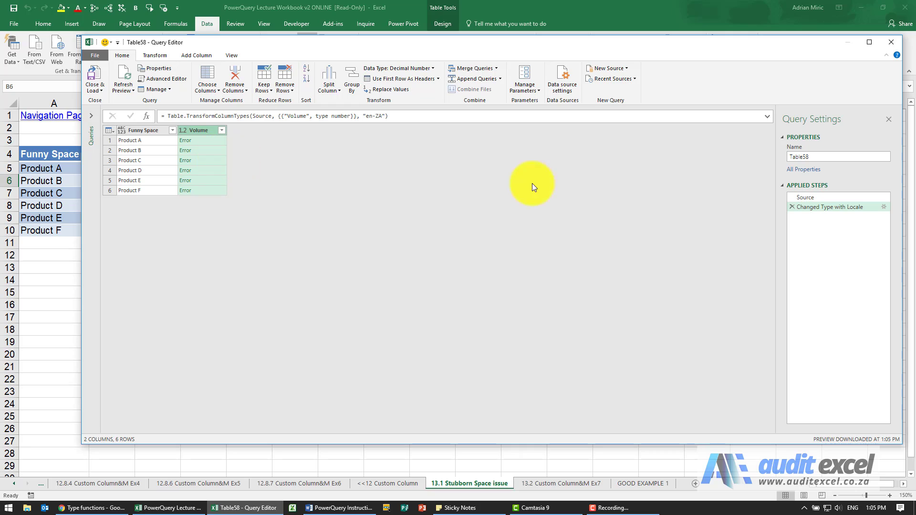
Step: Remove the Changed Type with Locale step and replace spaces in Volume with nothing
click(794, 207)
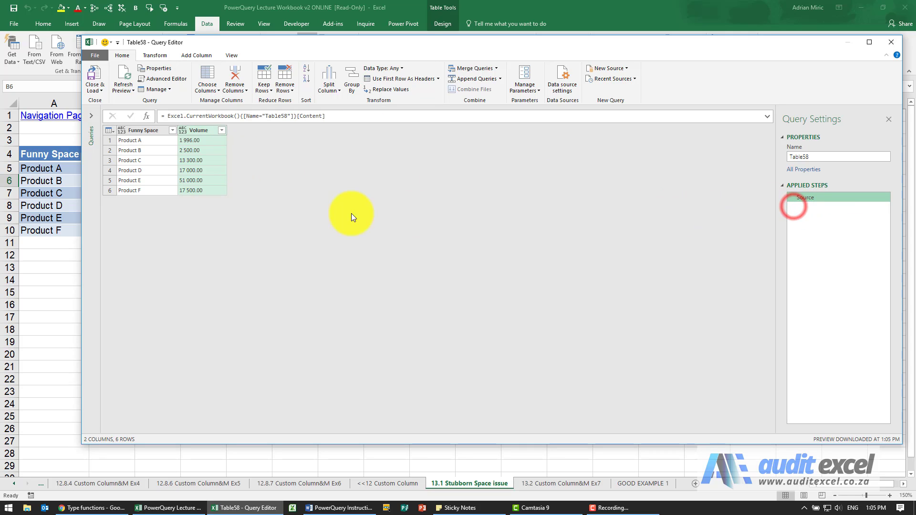
click(205, 129)
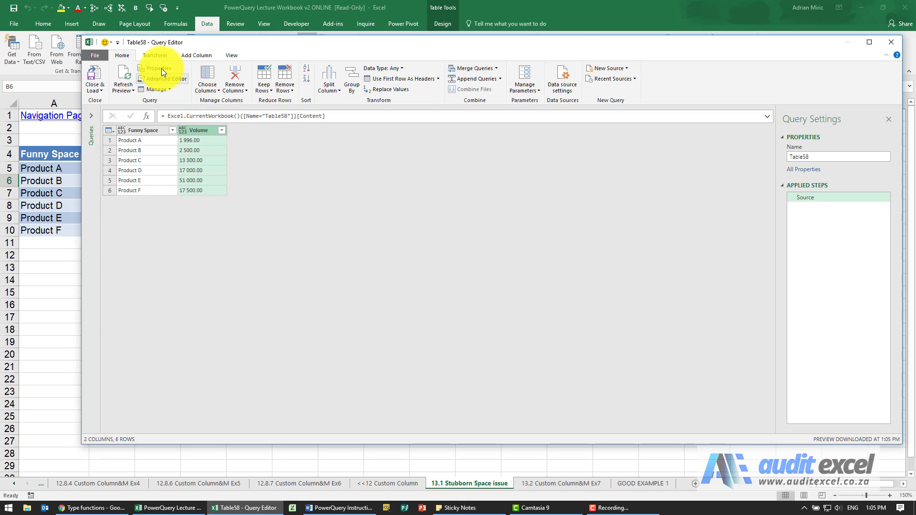
click(155, 55)
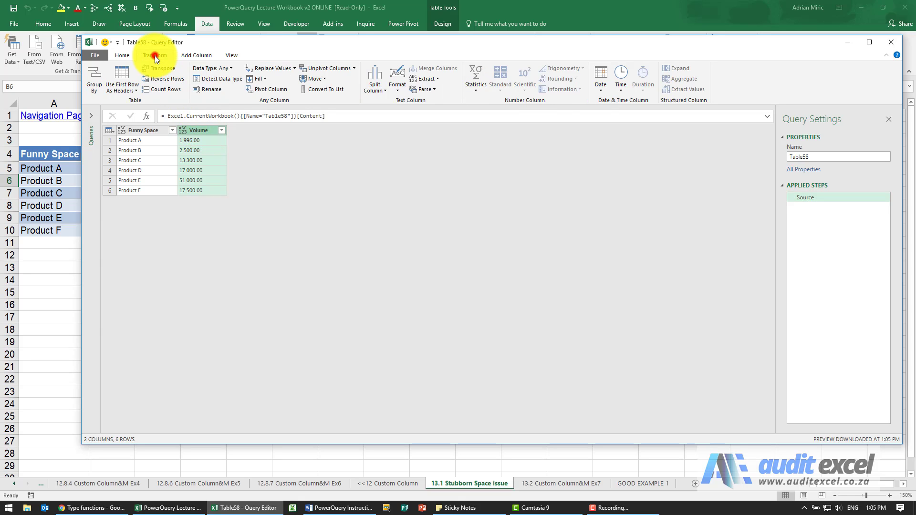
click(265, 68)
click(374, 229)
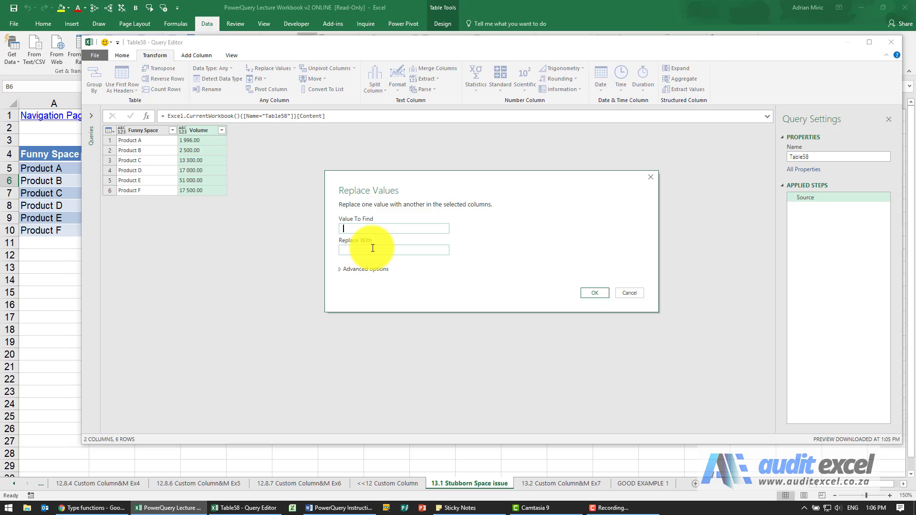
click(371, 249)
click(588, 295)
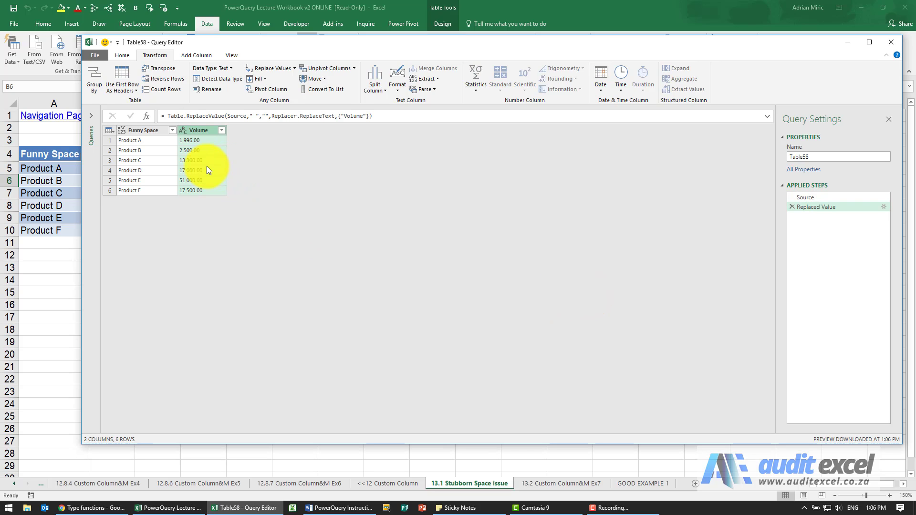
Step: Test Decimal Number on Volume again, then delete the resulting Changed Type step
click(181, 131)
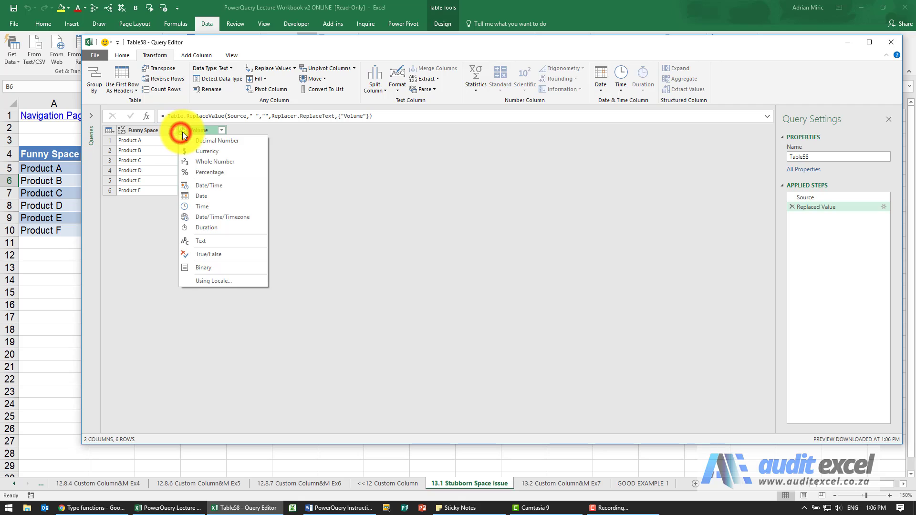
click(209, 141)
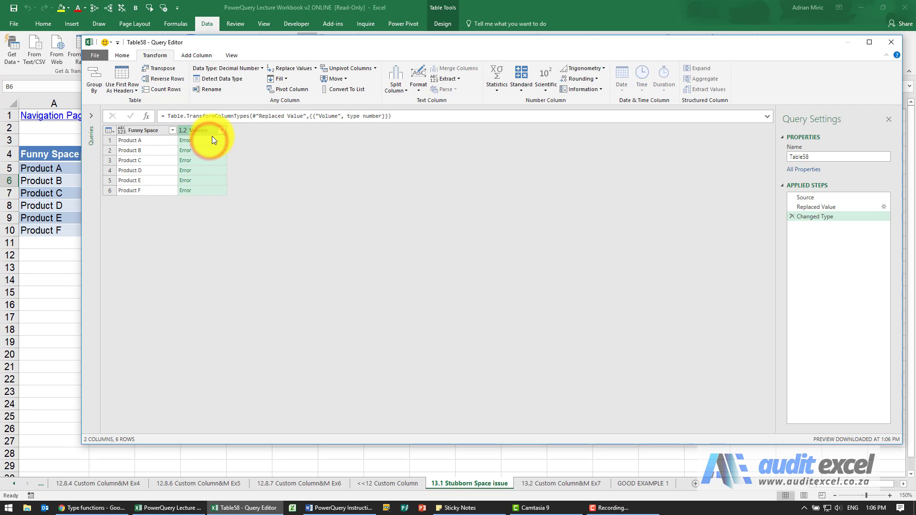
click(792, 216)
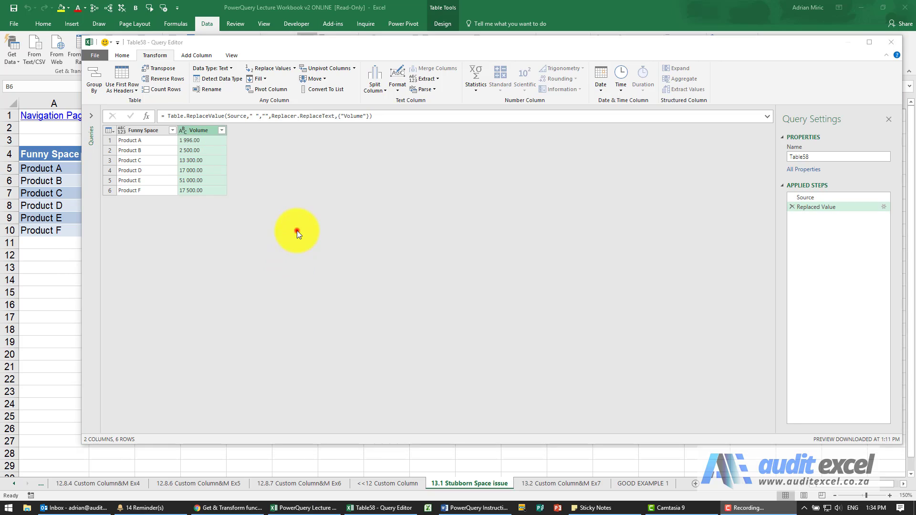
Step: Change the Replaced Value step's find value to the non-breaking space code #(00A0)
click(297, 230)
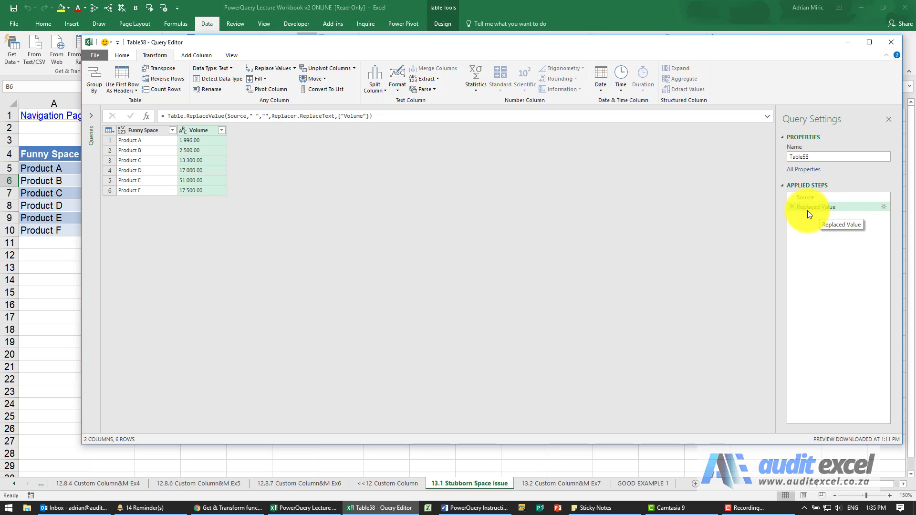
click(885, 207)
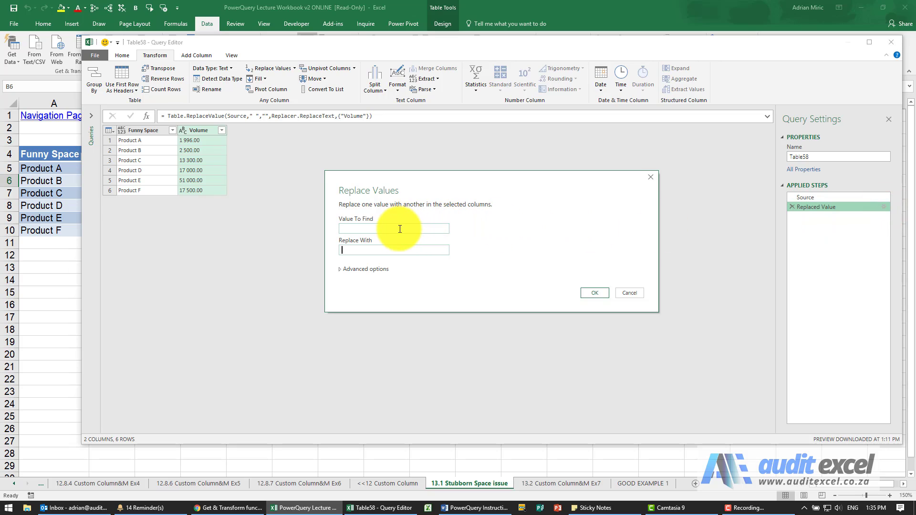
click(401, 227)
text(#(00A0))
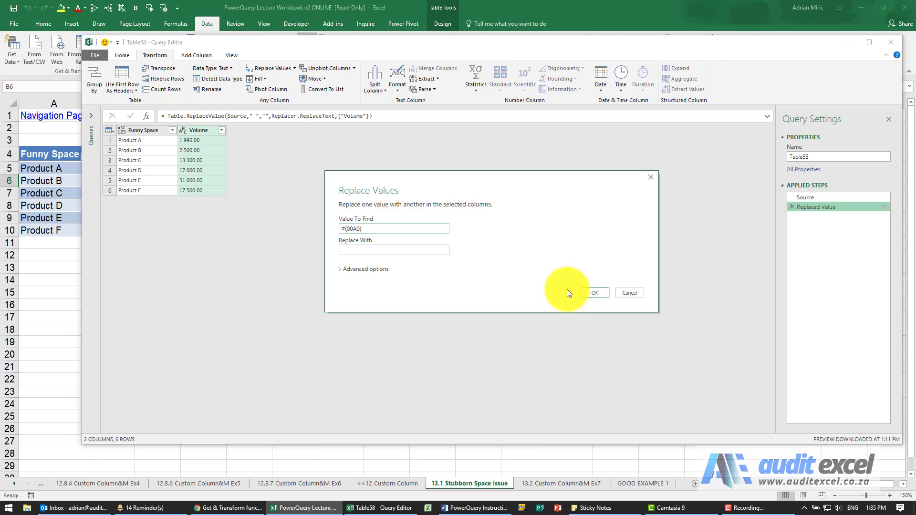
click(585, 293)
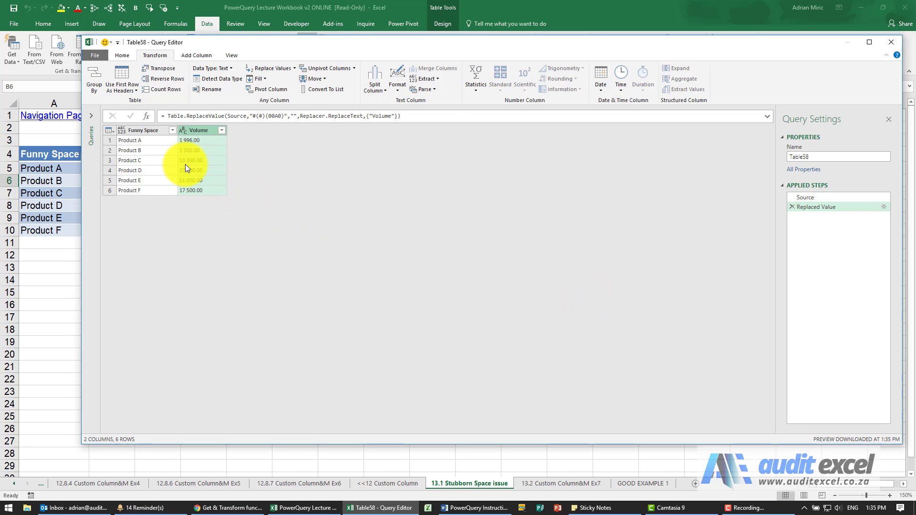
Step: Remove the stray # in the formula bar so the replace targets #(00A0)
click(269, 117)
click(263, 116)
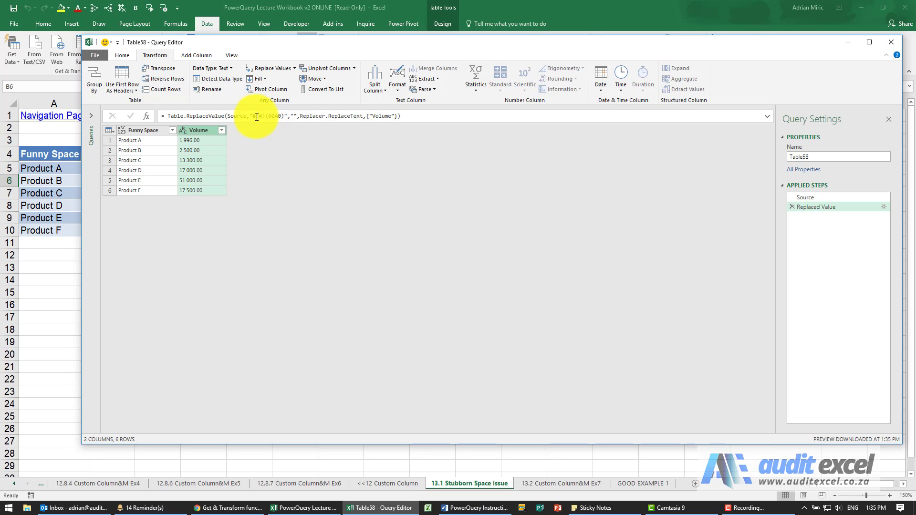
click(262, 117)
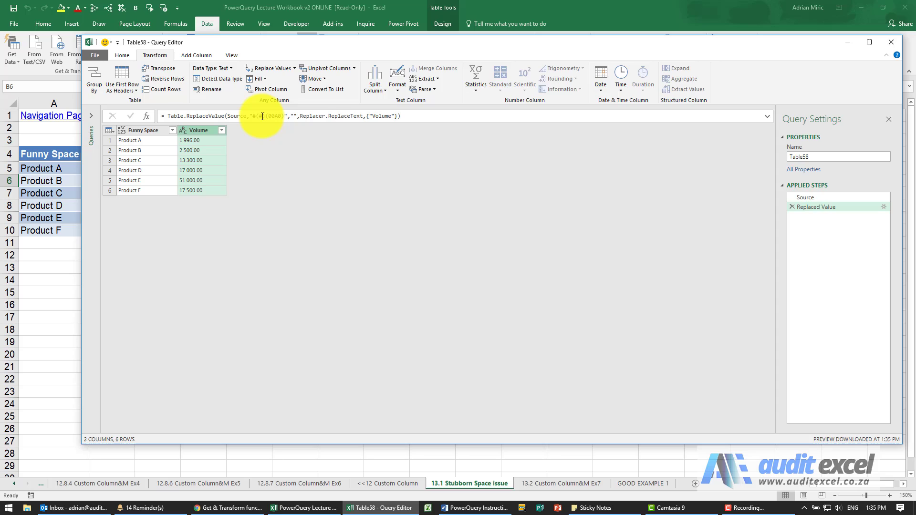
click(264, 116)
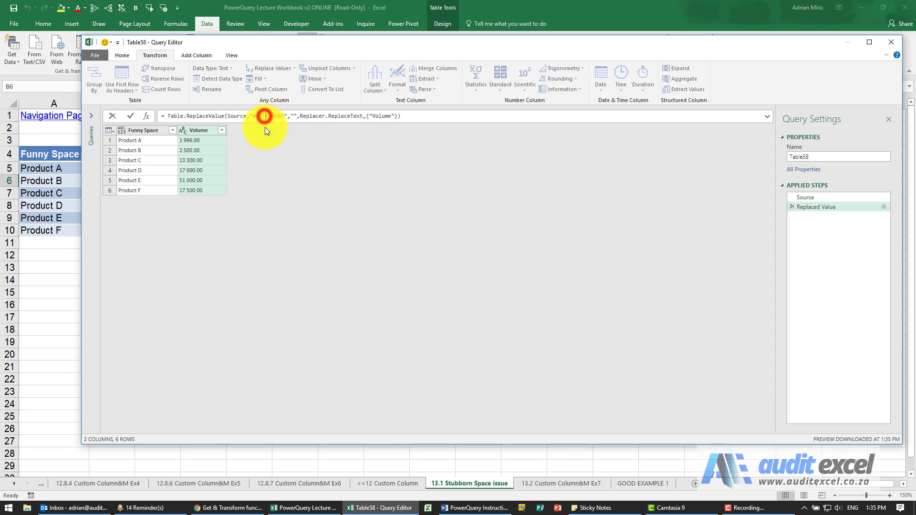
key(BackSpace)
key(BackSpace)
key(BackSpace)
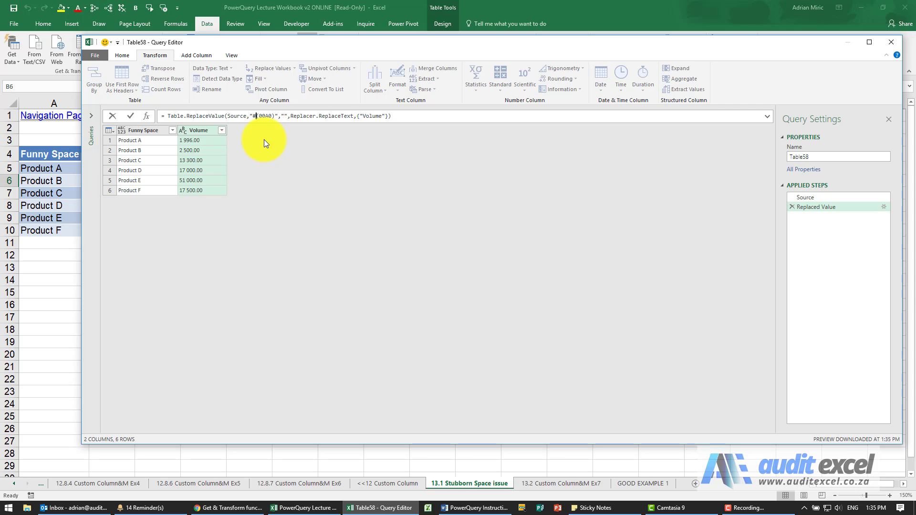
key(Return)
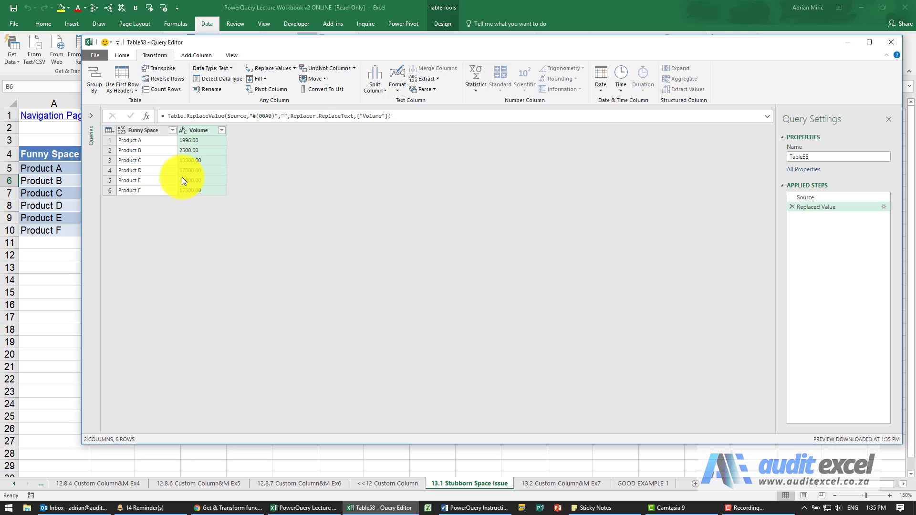
Step: Try Decimal Number on Volume once more and delete the failed Changed Type step
click(184, 131)
click(208, 141)
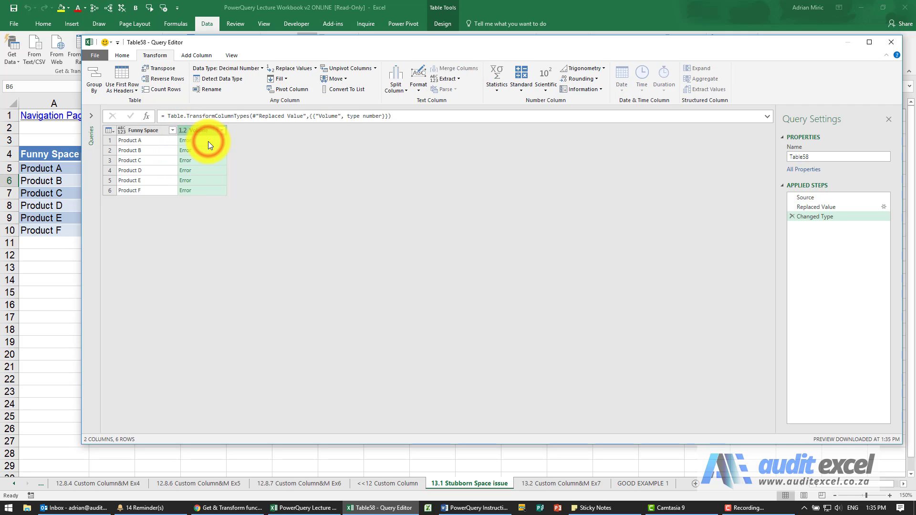
click(790, 216)
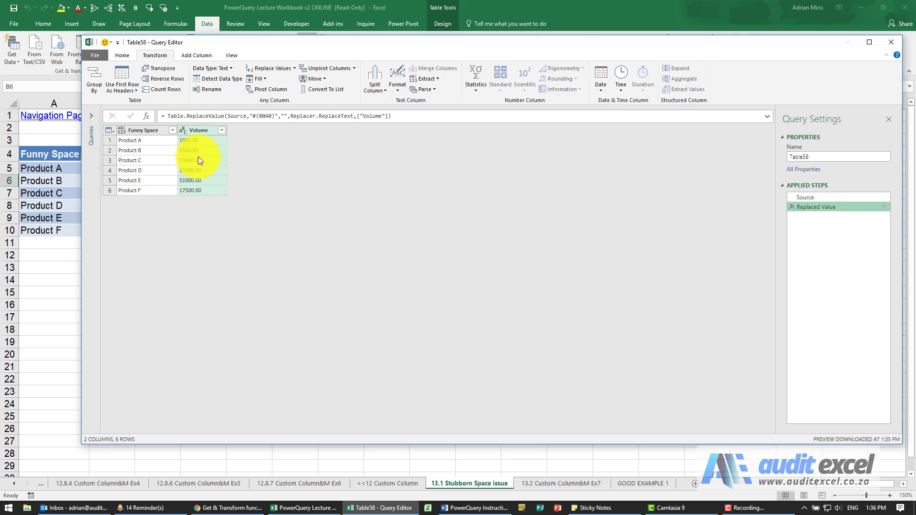
Step: Change Volume to Decimal Number using the English (South Africa) locale
right_click(198, 131)
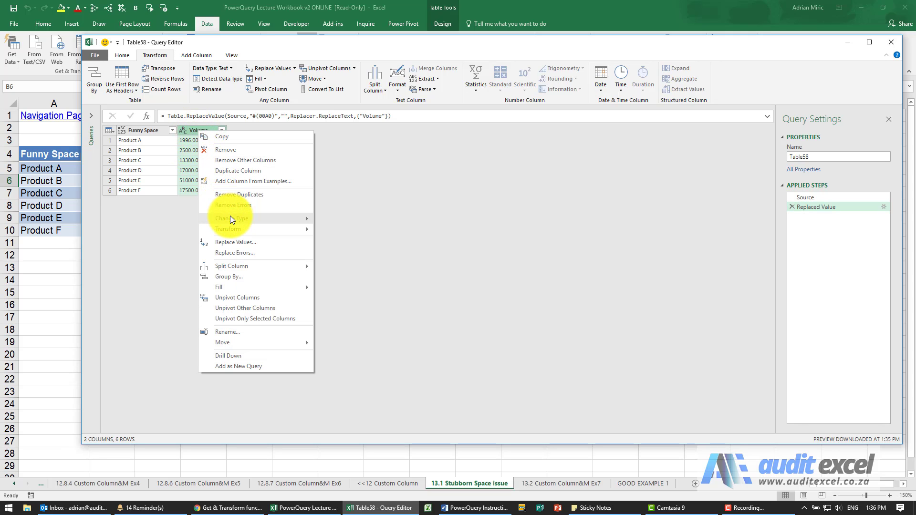
mouse_move(229, 217)
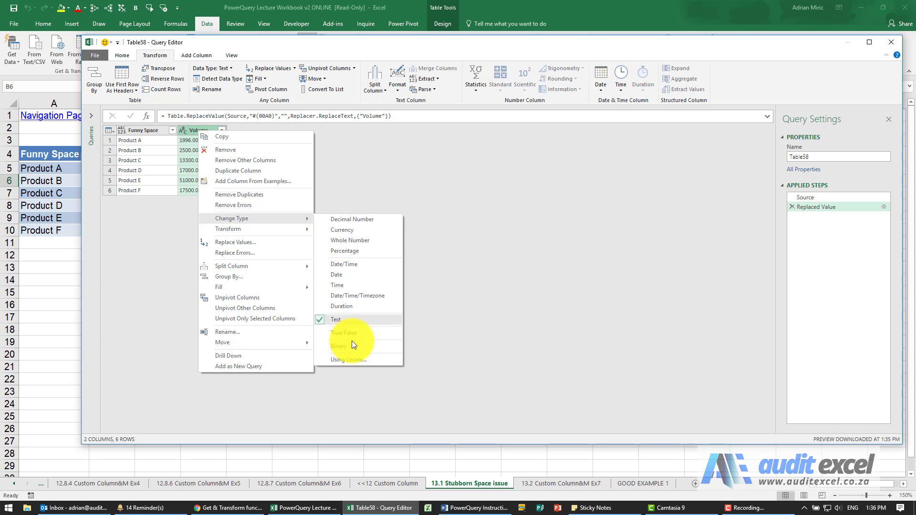
click(358, 360)
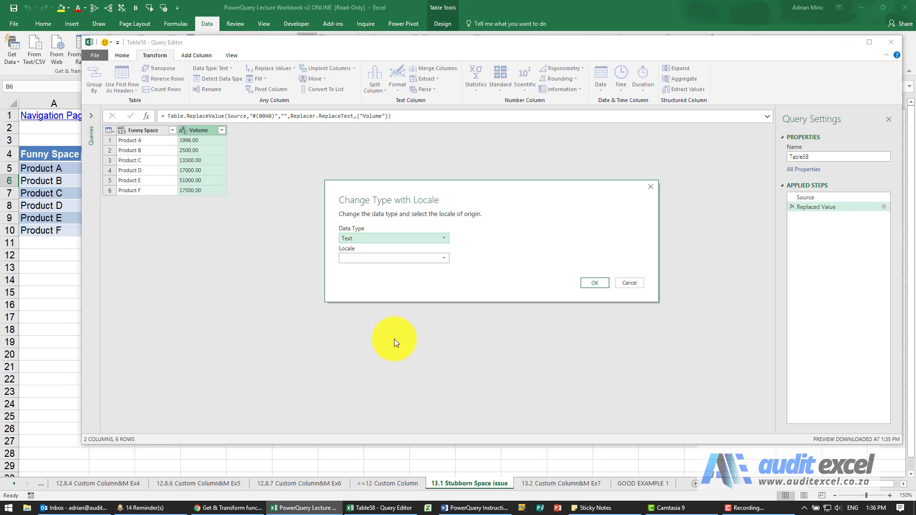
click(443, 238)
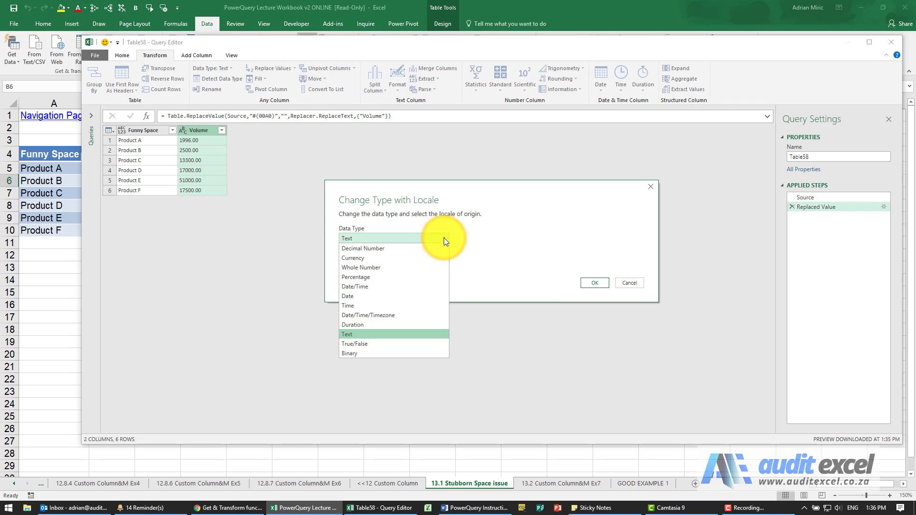
click(418, 250)
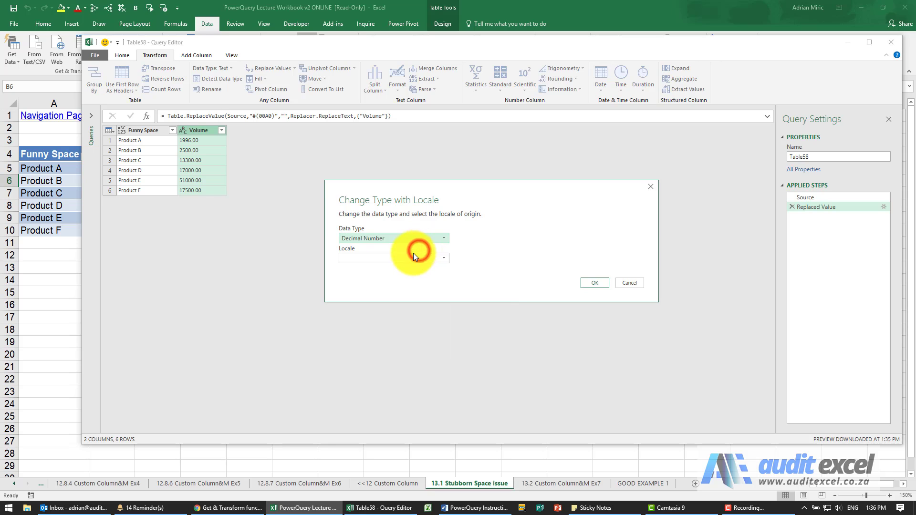
click(413, 257)
scroll(430, 382, down, 10)
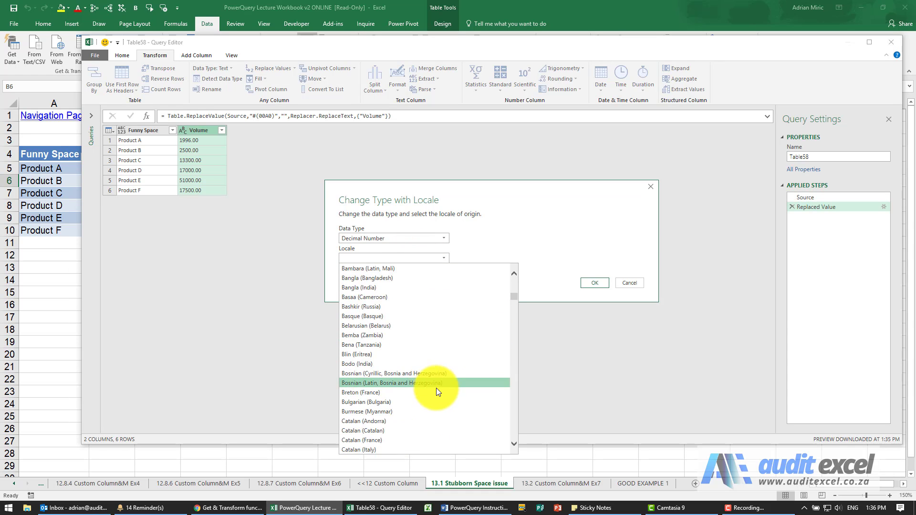
scroll(437, 387, down, 20)
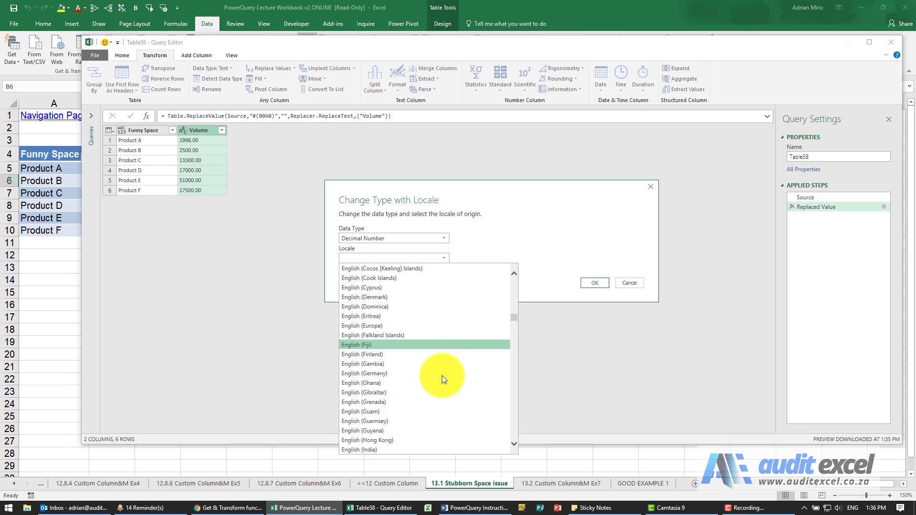
scroll(443, 376, down, 13)
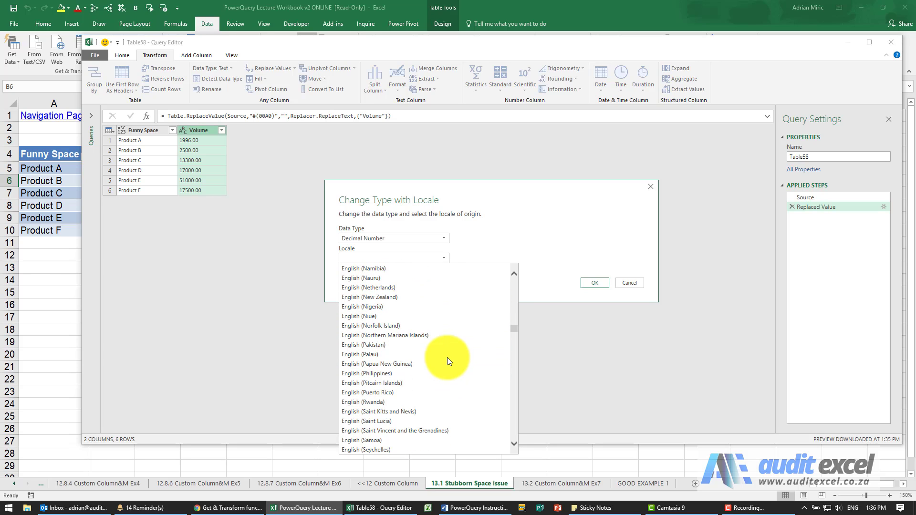
scroll(448, 356, down, 4)
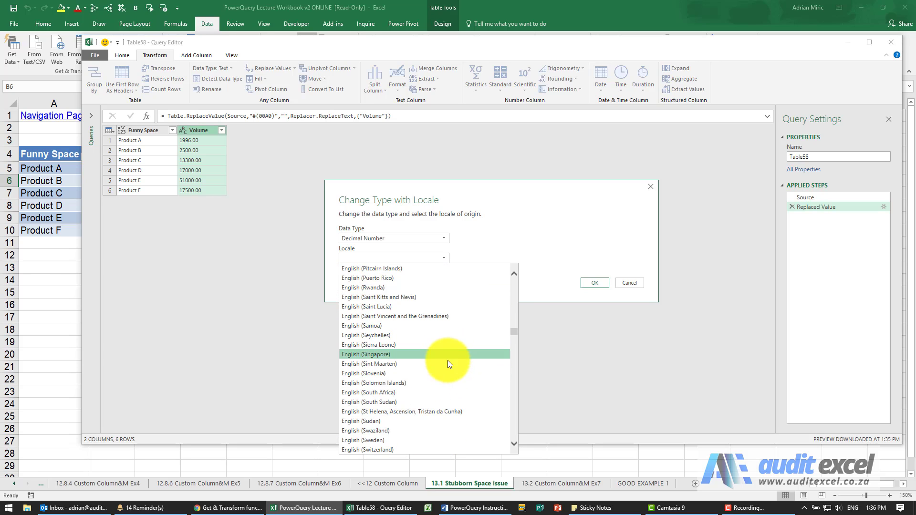
click(433, 392)
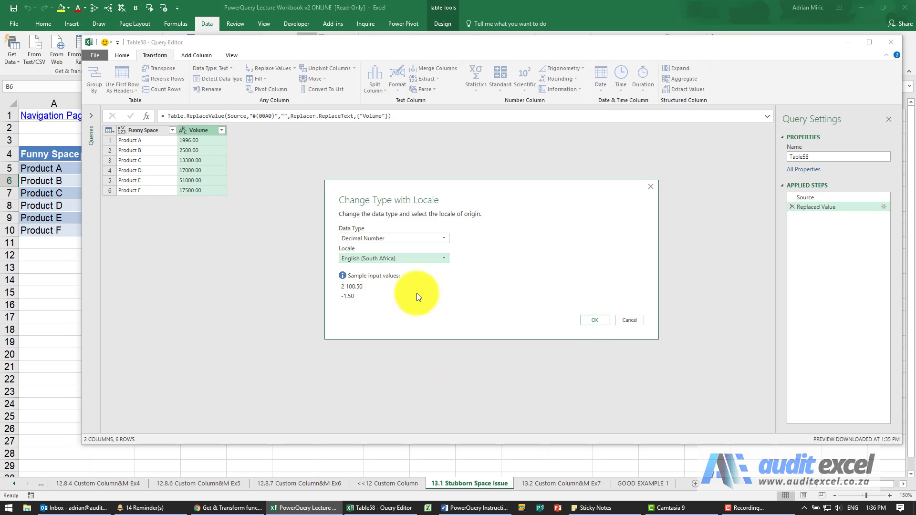
click(588, 318)
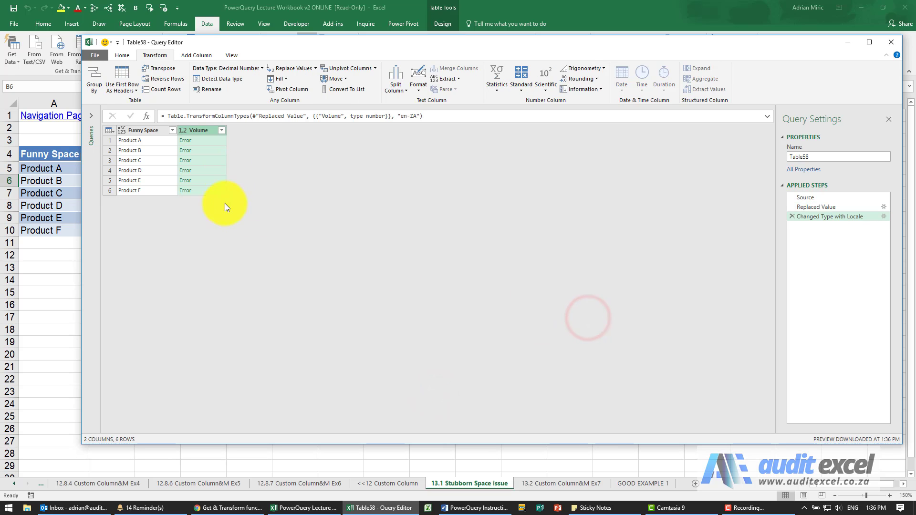
Step: Delete the Changed Type with Locale step and replace '.' with ',' in Volume
click(793, 216)
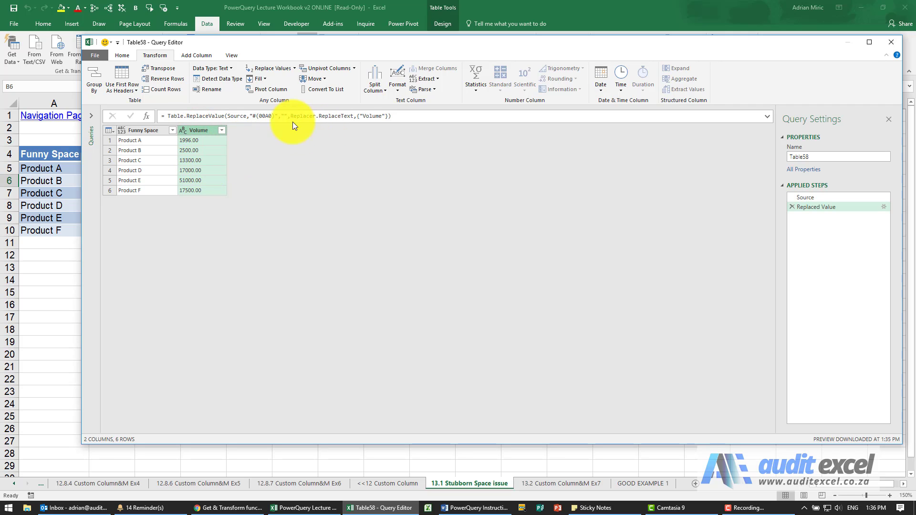
click(260, 68)
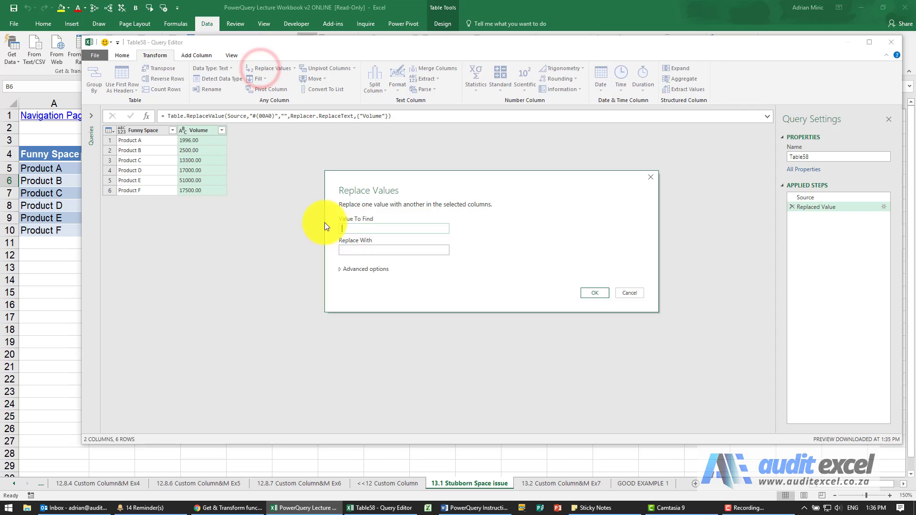
click(361, 229)
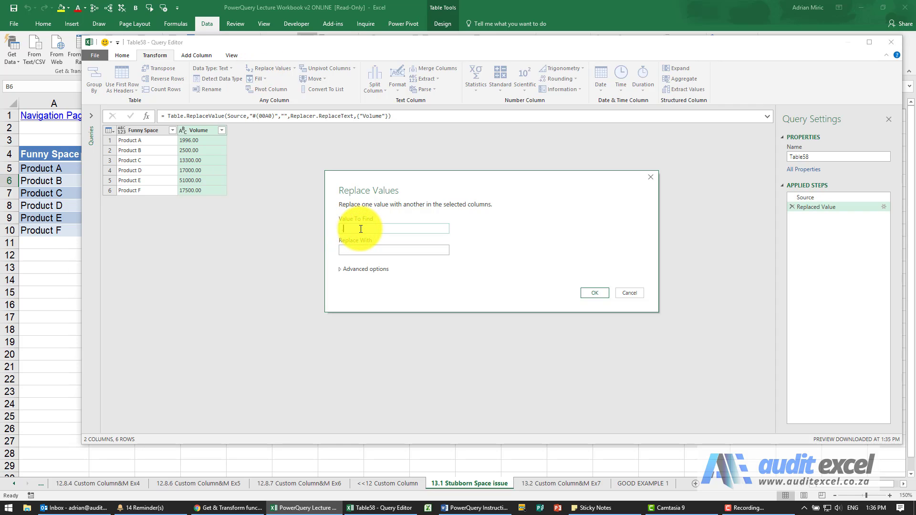
key(Tab)
click(584, 293)
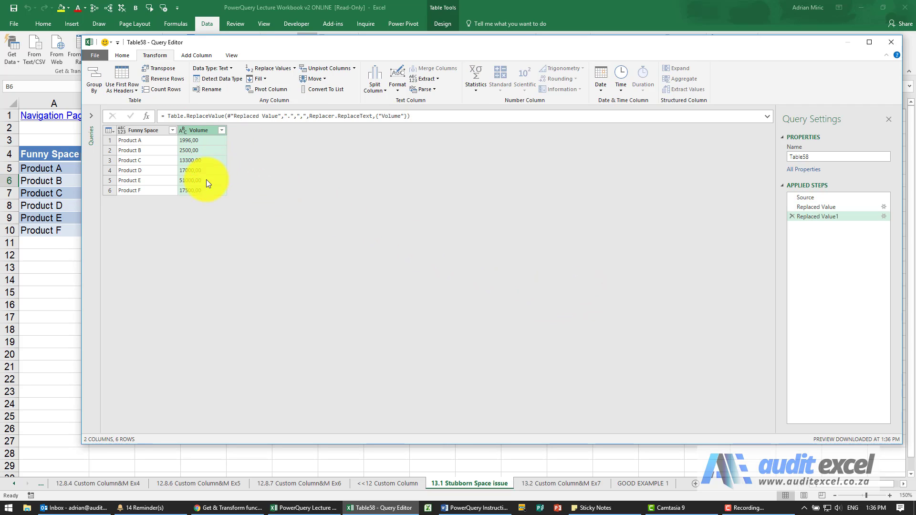
Step: Convert Volume to Decimal Number with the English (South Africa) locale, giving 1996, 2500, 13300
right_click(196, 132)
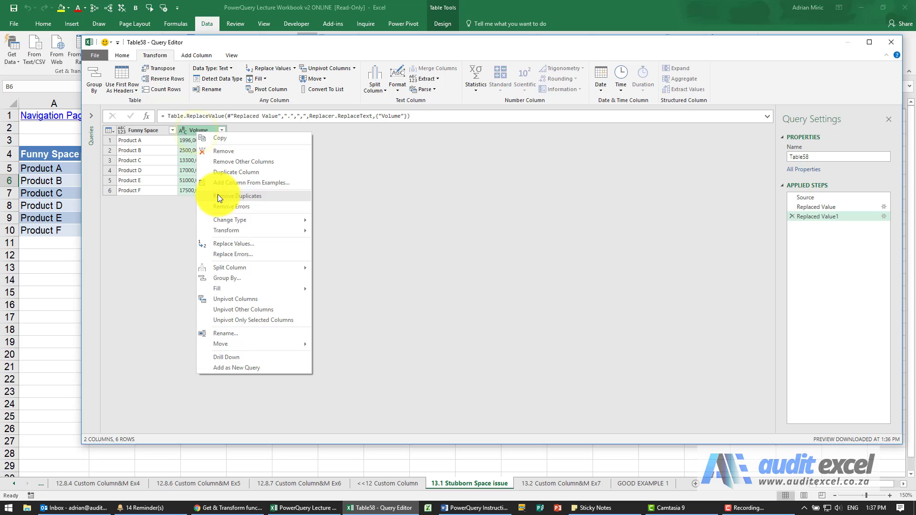
mouse_move(233, 219)
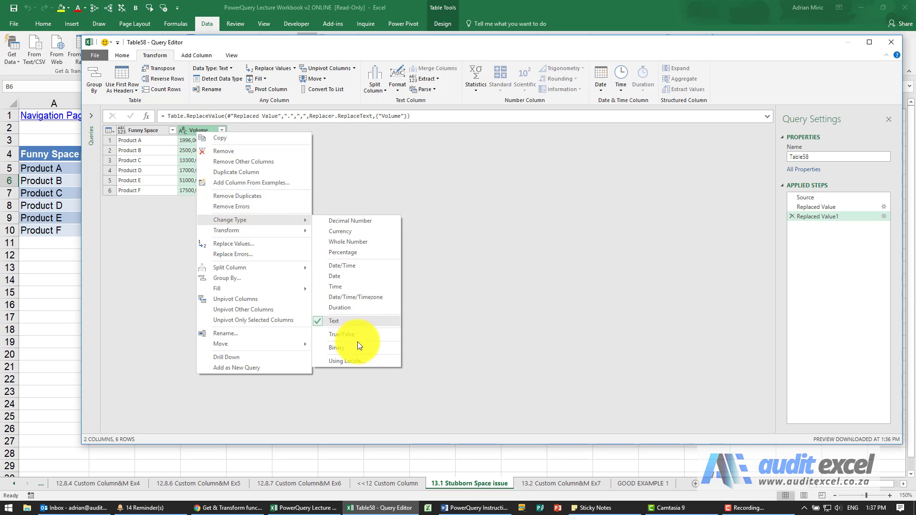
click(356, 359)
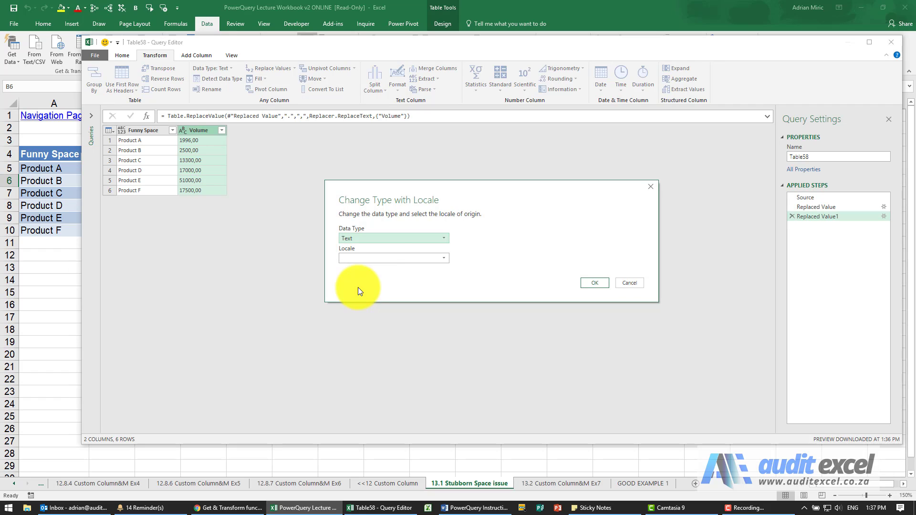
click(383, 239)
click(384, 247)
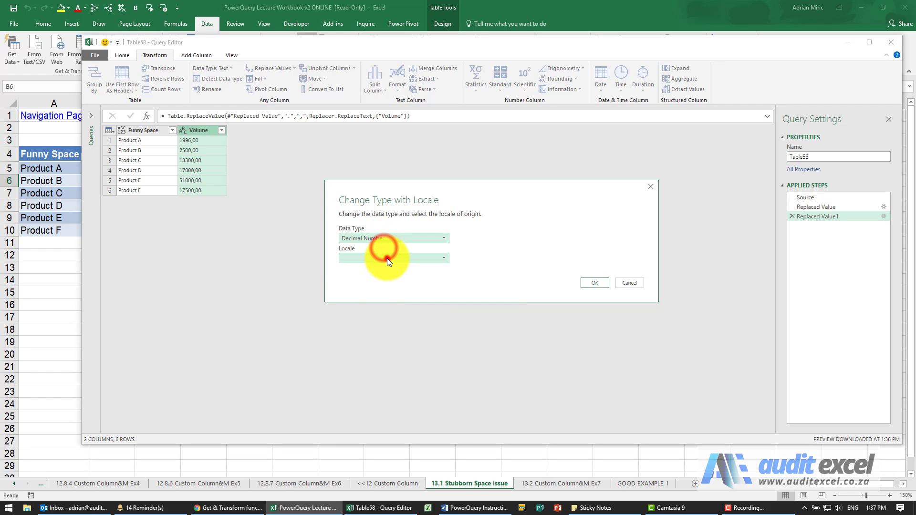
click(387, 258)
scroll(416, 381, down, 20)
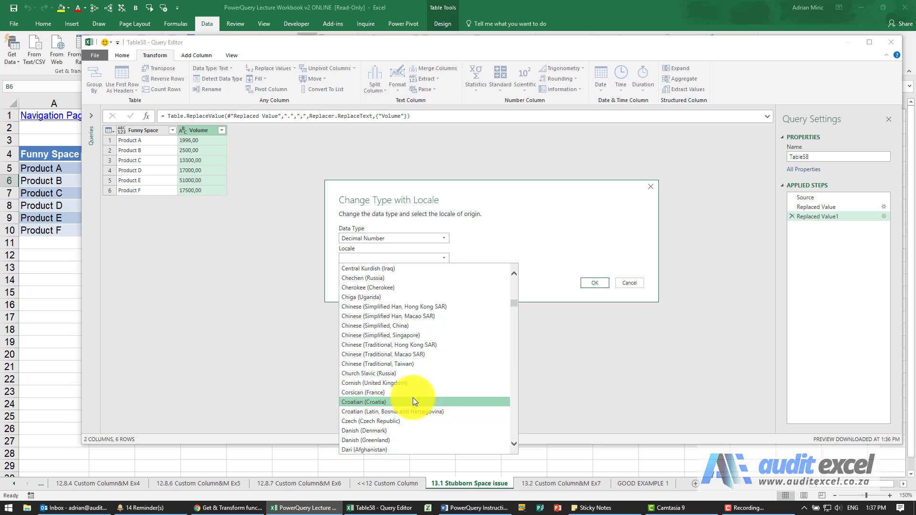
scroll(414, 399, down, 5)
scroll(412, 398, down, 3)
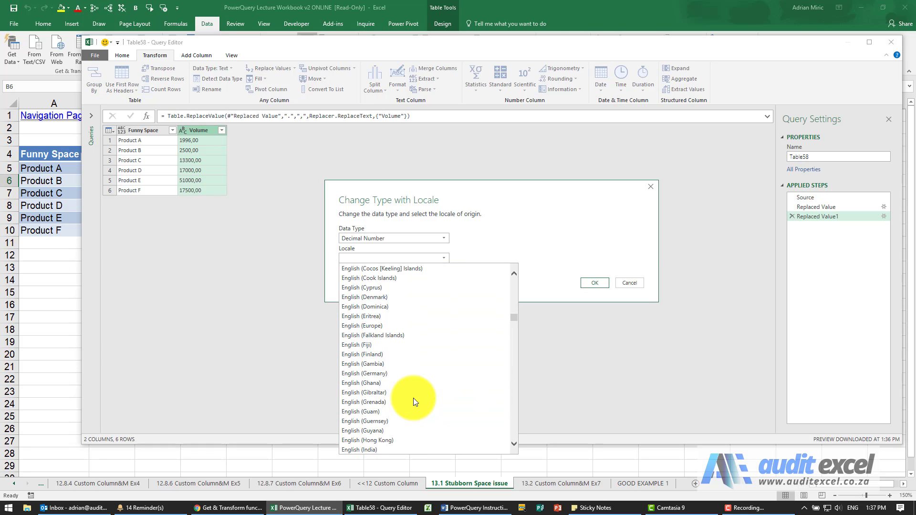
scroll(415, 397, down, 9)
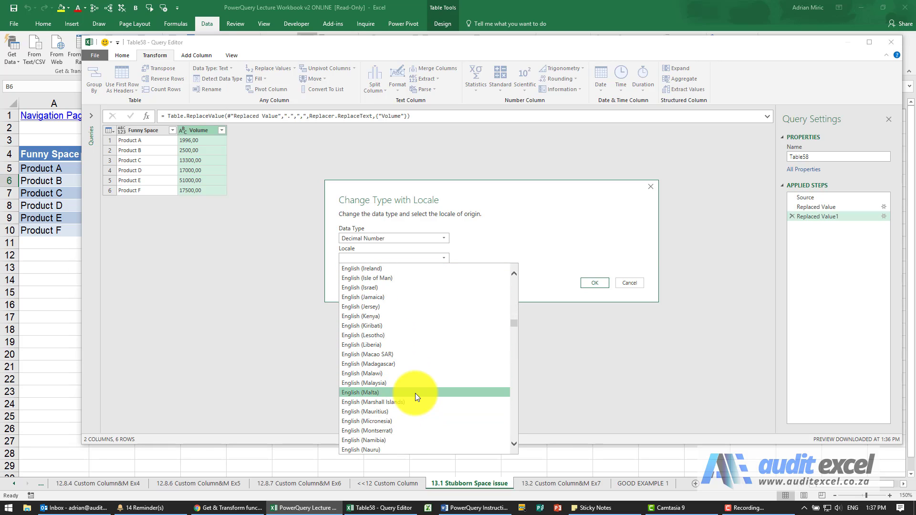
scroll(415, 392, down, 7)
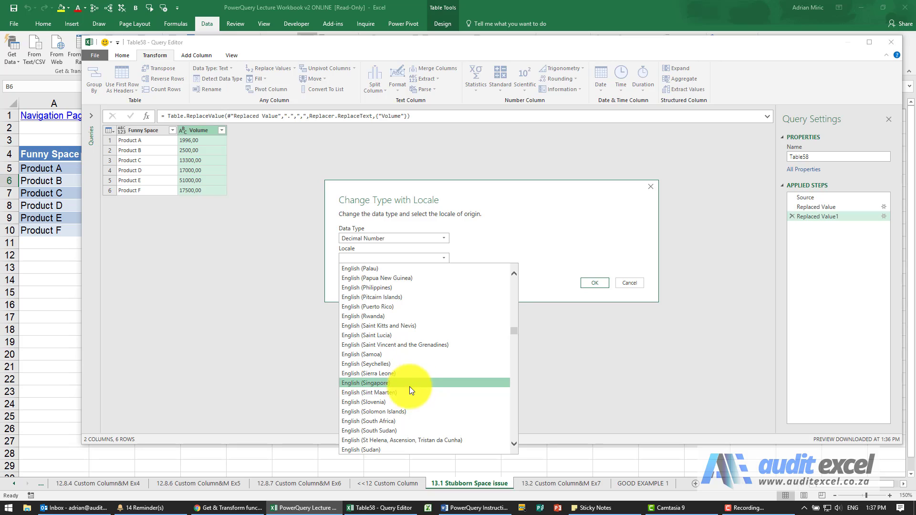
click(400, 421)
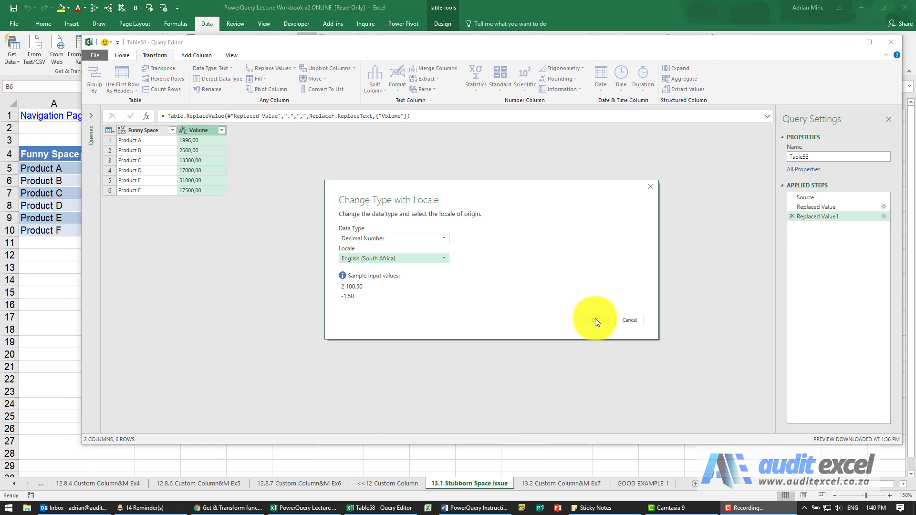
click(595, 321)
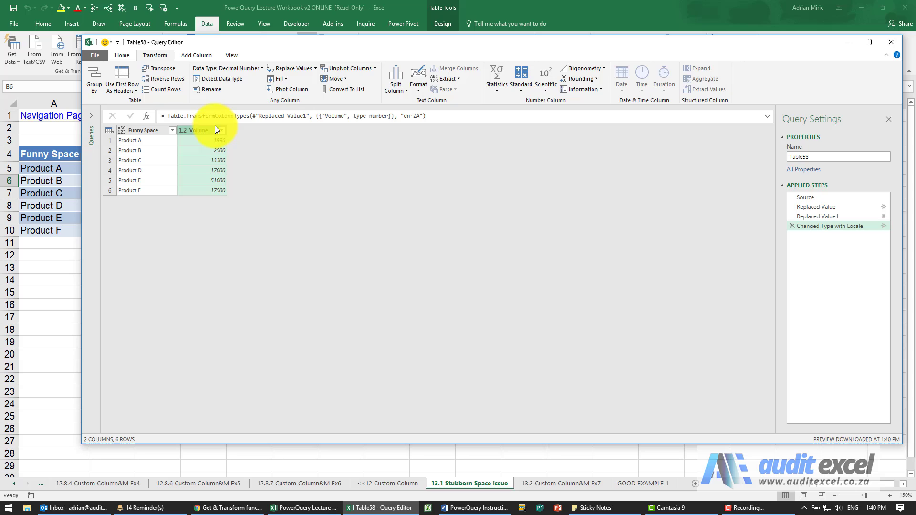